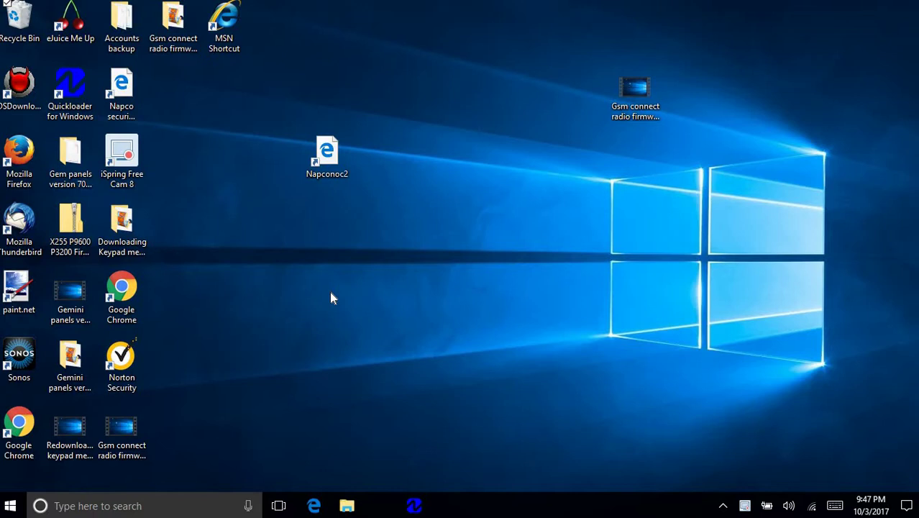
Launch the Napconoc2 site, log in to the dealer account, and close the Napco IBridge Site tab.
double_click(332, 158)
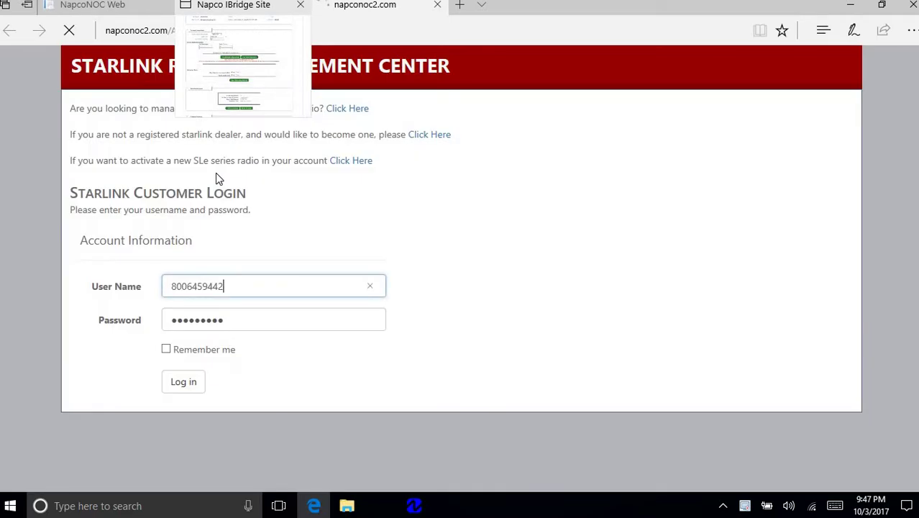
click(189, 389)
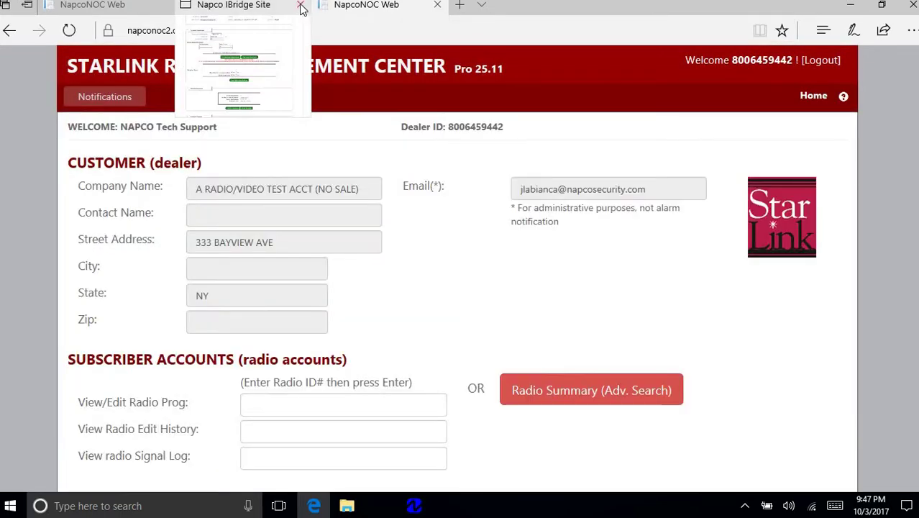
click(303, 6)
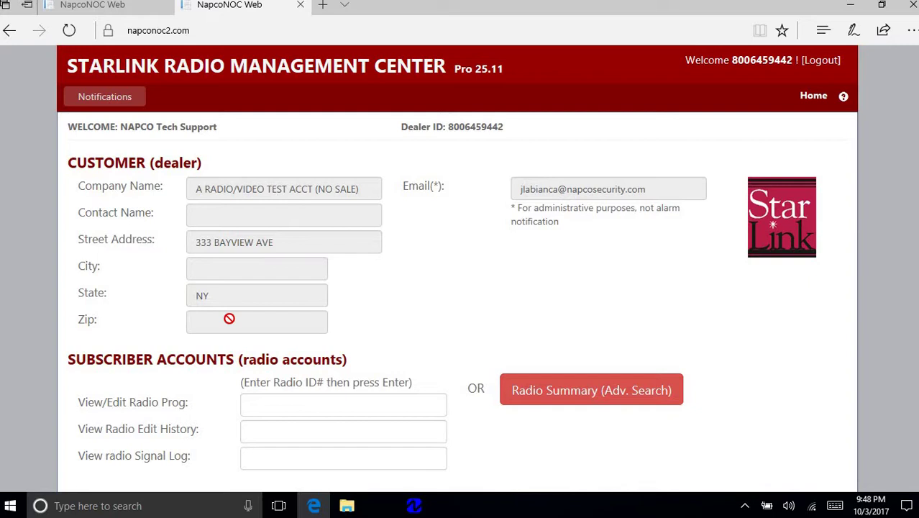
Enter radio ID 5415689 in View/Edit Radio Prog to bring up its Radio Programming page.
scroll(230, 317, down, 1)
click(256, 400)
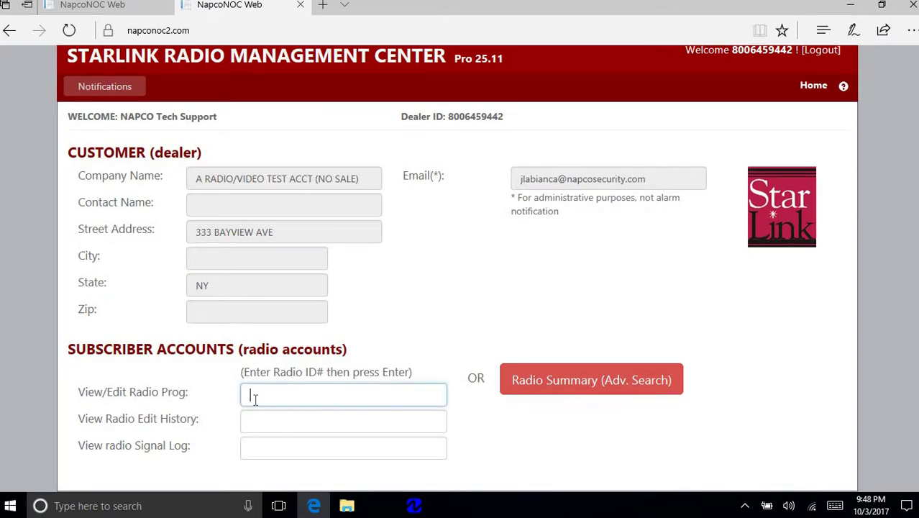
text(5415689)
key(Return)
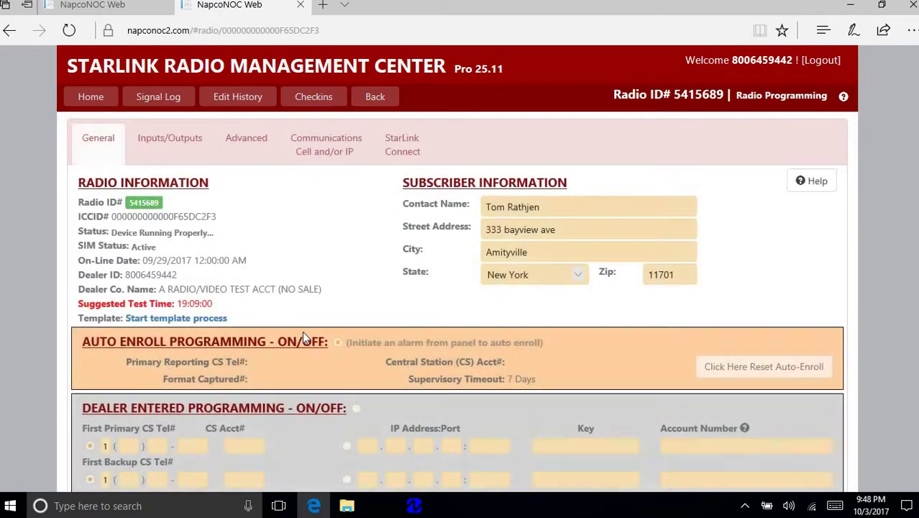
Show radio 5415689's StarLink Connect setup down to its connected DSC PC1864 alarm panel.
click(404, 154)
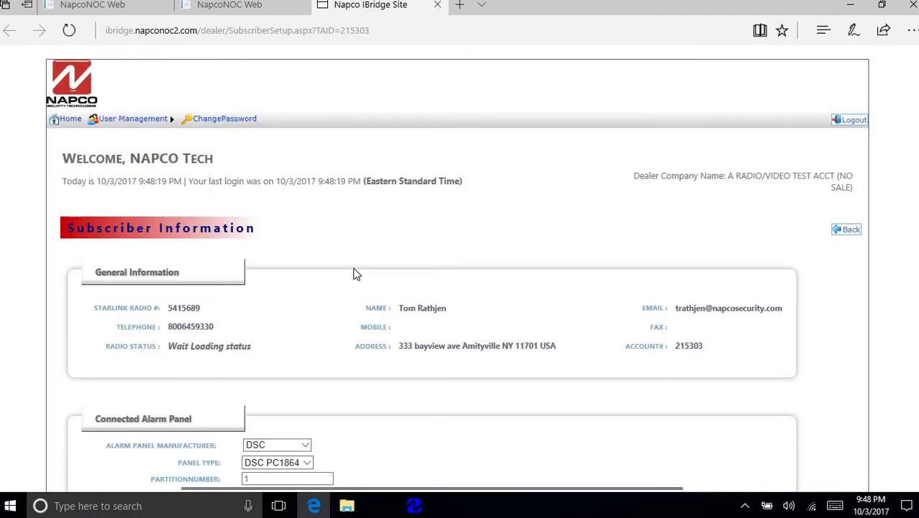
scroll(354, 273, down, 2)
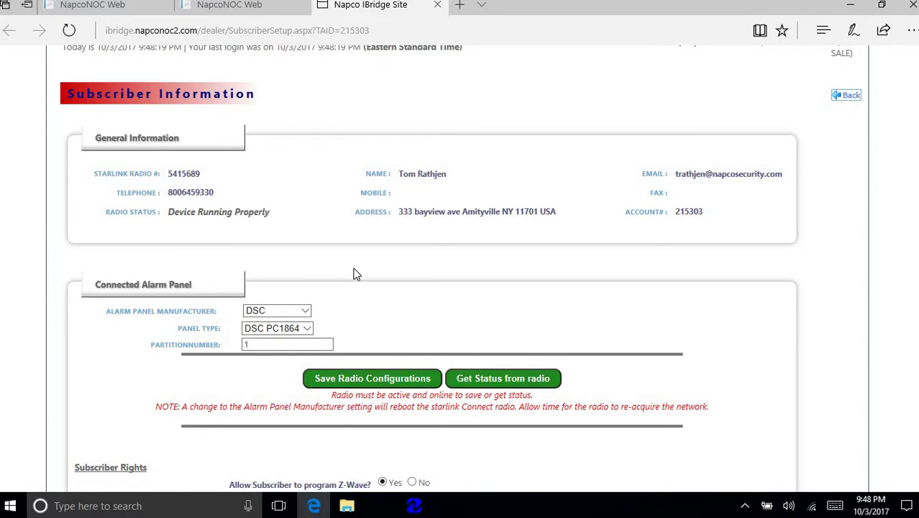
scroll(354, 274, down, 1)
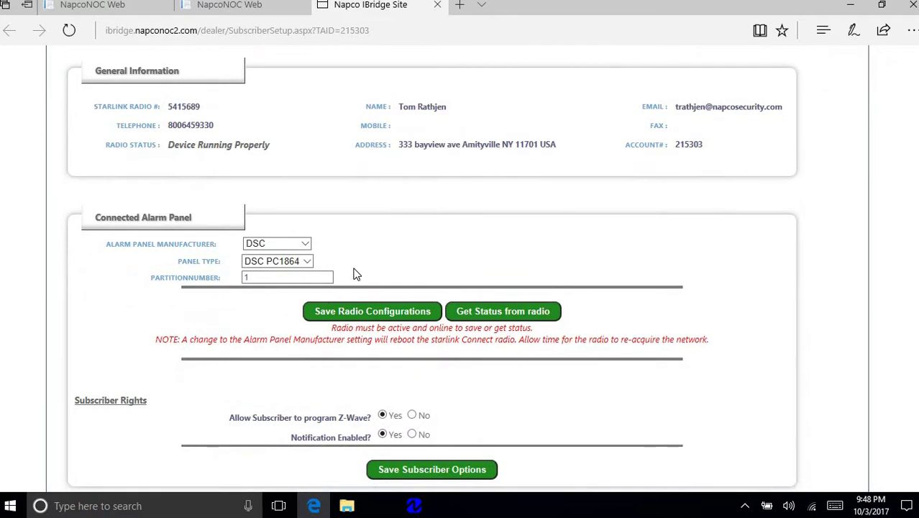
click(307, 245)
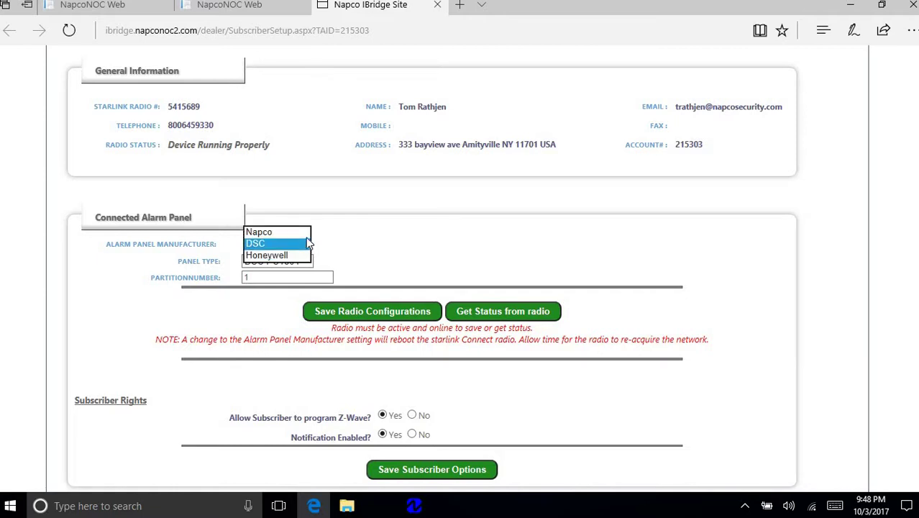
click(307, 234)
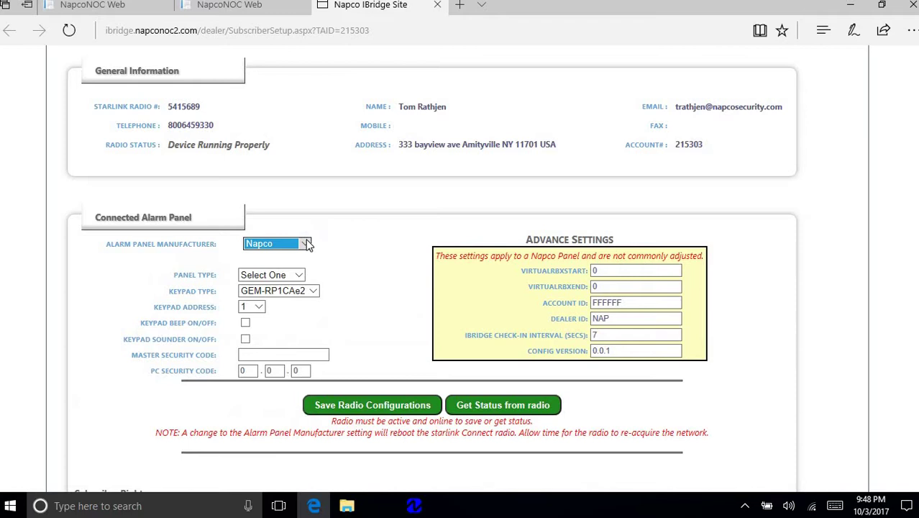
click(308, 246)
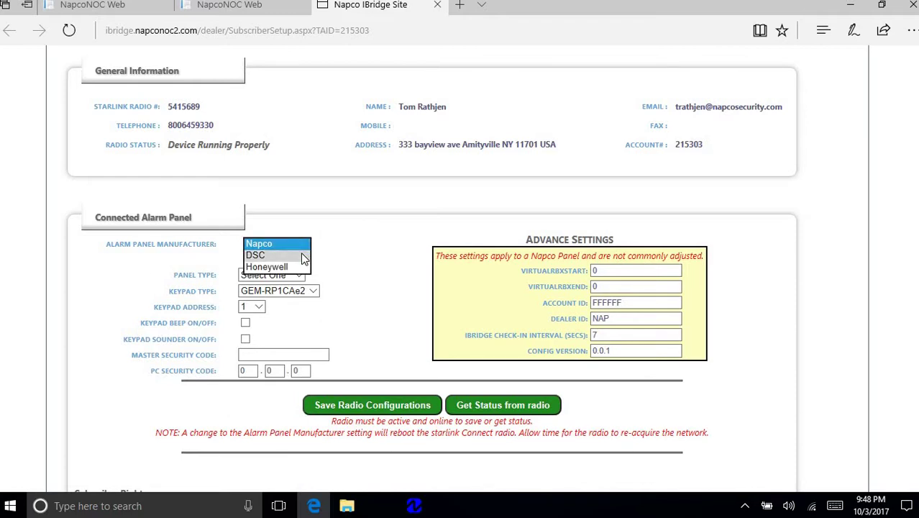
click(302, 257)
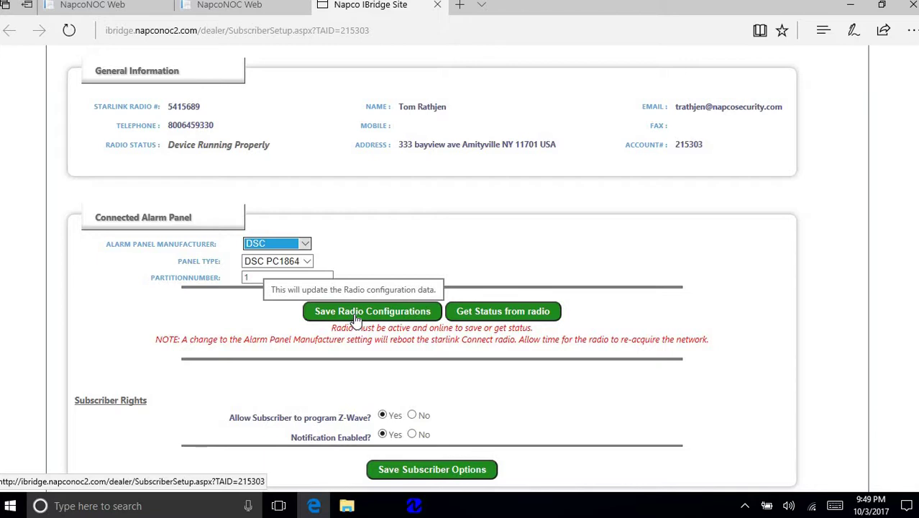
Scroll past Subscriber Rights to the Radio Starlink Status and Z-Remote Firmware sections.
scroll(354, 320, down, 1)
scroll(355, 319, down, 1)
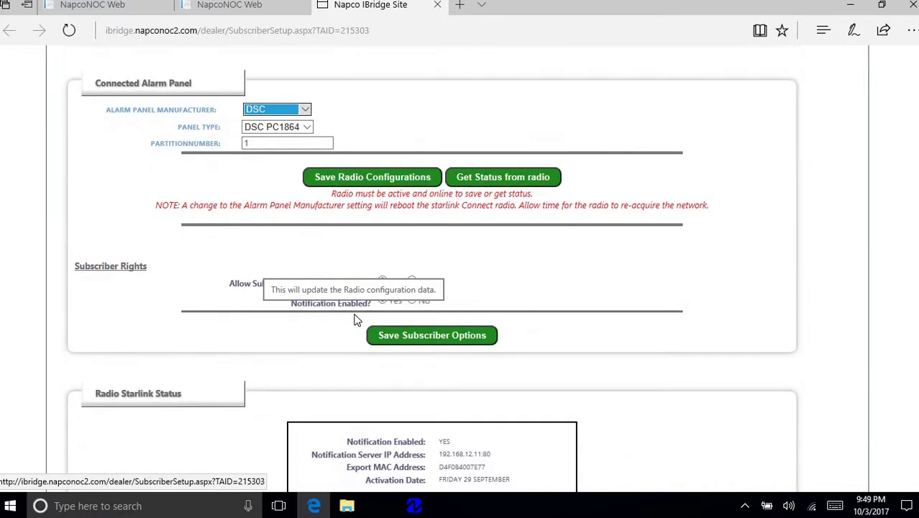
scroll(355, 319, down, 1)
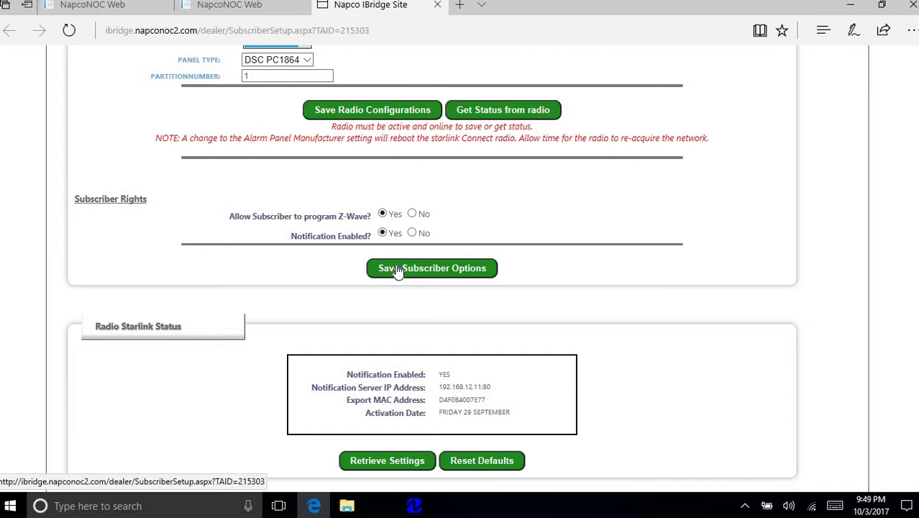
scroll(398, 269, down, 2)
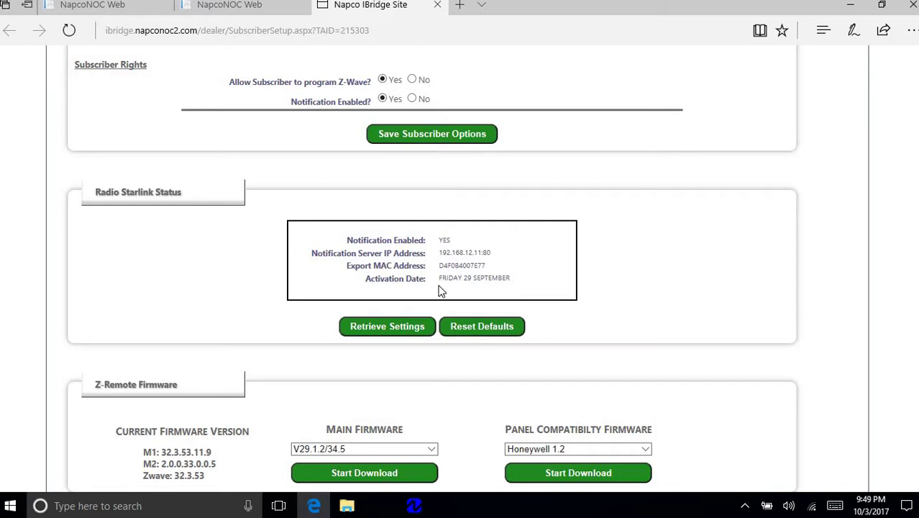
Retrieve the radio's Starlink settings and check firmware M1 32.3.53.11.9, M2 2.0.0.33.0.0.5.
scroll(330, 321, down, 1)
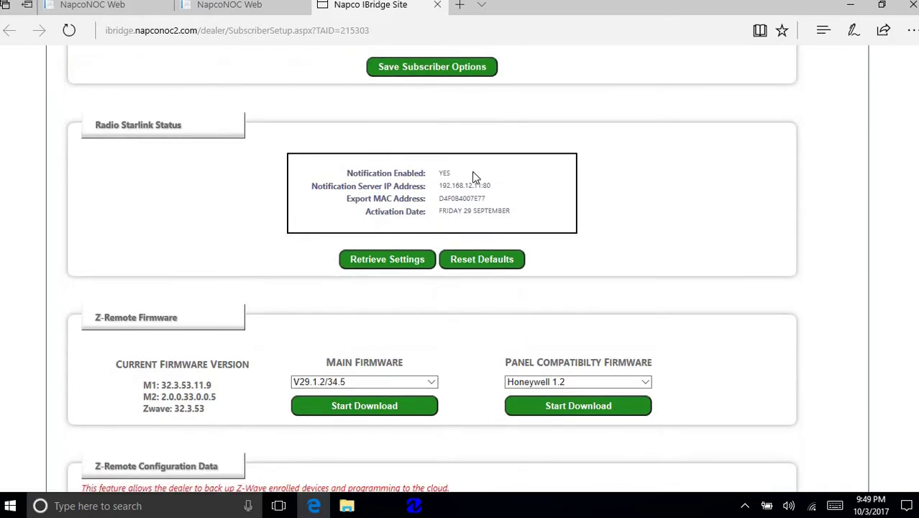
click(403, 263)
scroll(238, 392, down, 1)
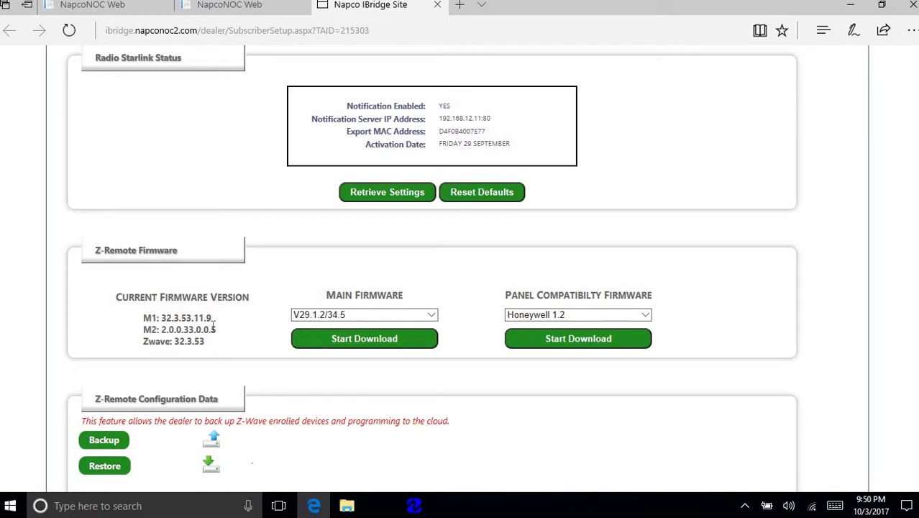
scroll(227, 322, up, 4)
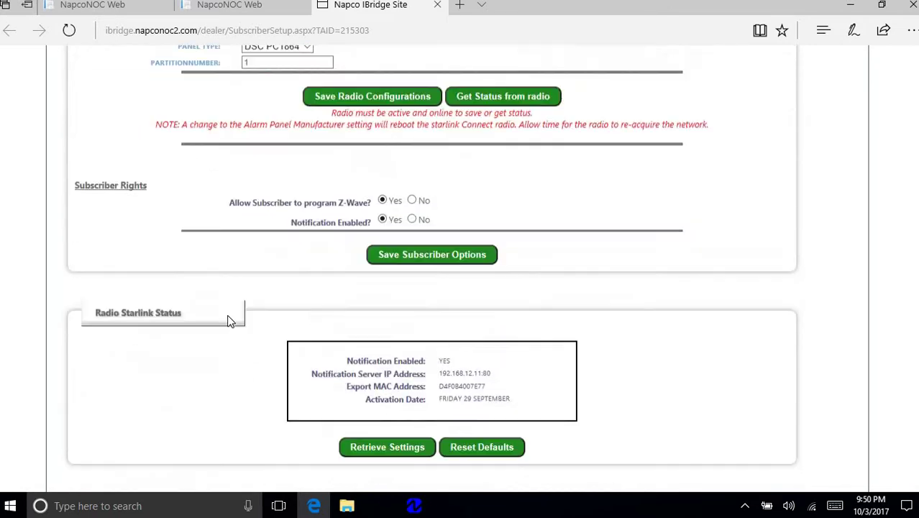
scroll(227, 322, down, 3)
scroll(228, 321, down, 2)
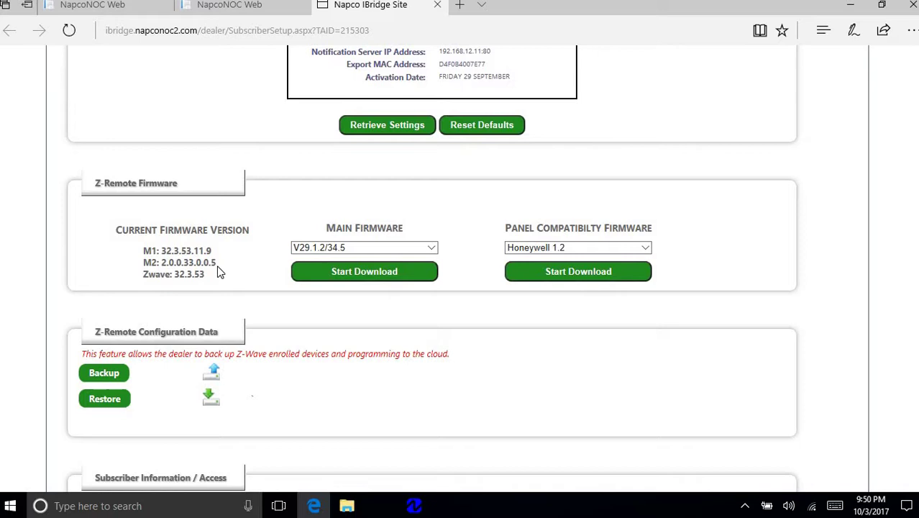
scroll(353, 167, up, 4)
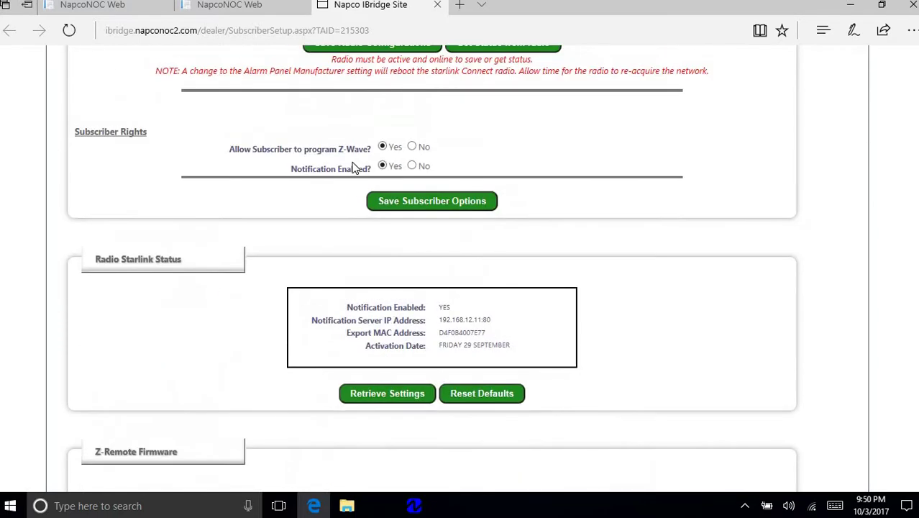
scroll(352, 167, up, 2)
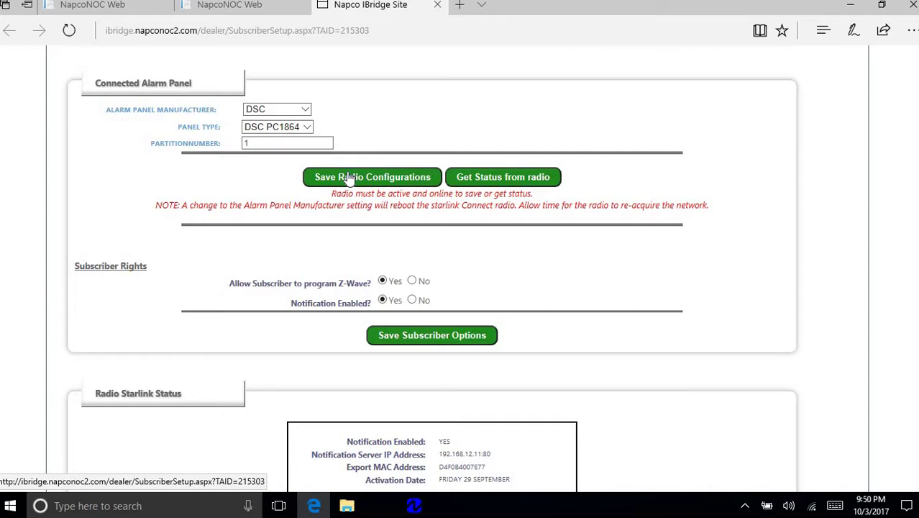
scroll(349, 178, down, 5)
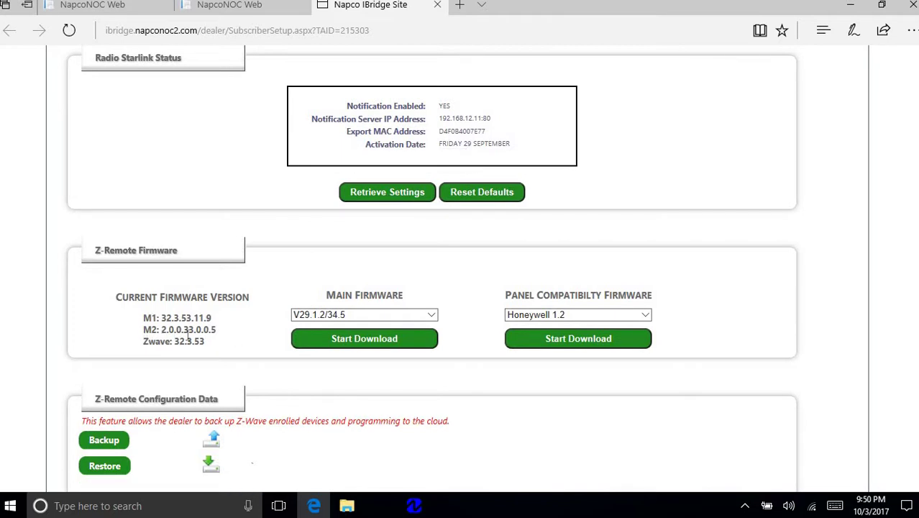
scroll(205, 324, up, 3)
scroll(205, 324, up, 3)
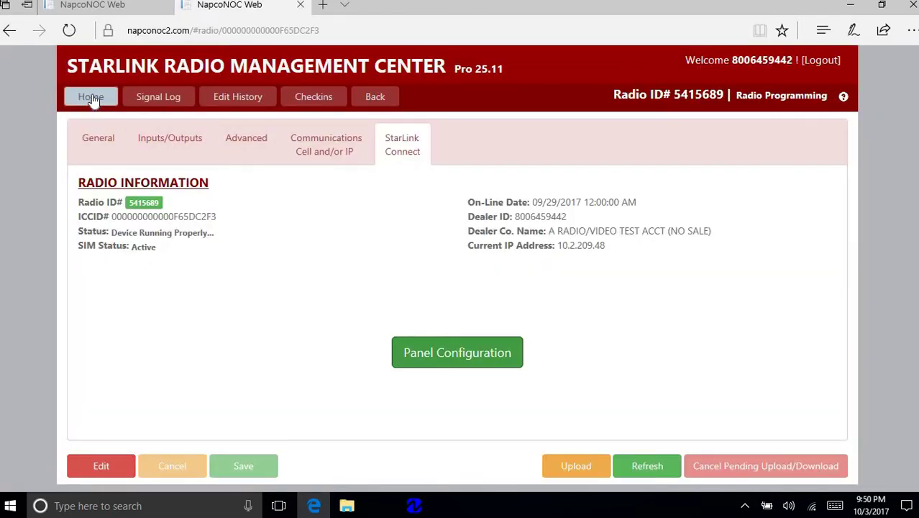
From the dealer home page, enter radio ID 5413496 to view its Radio Programming page.
click(92, 97)
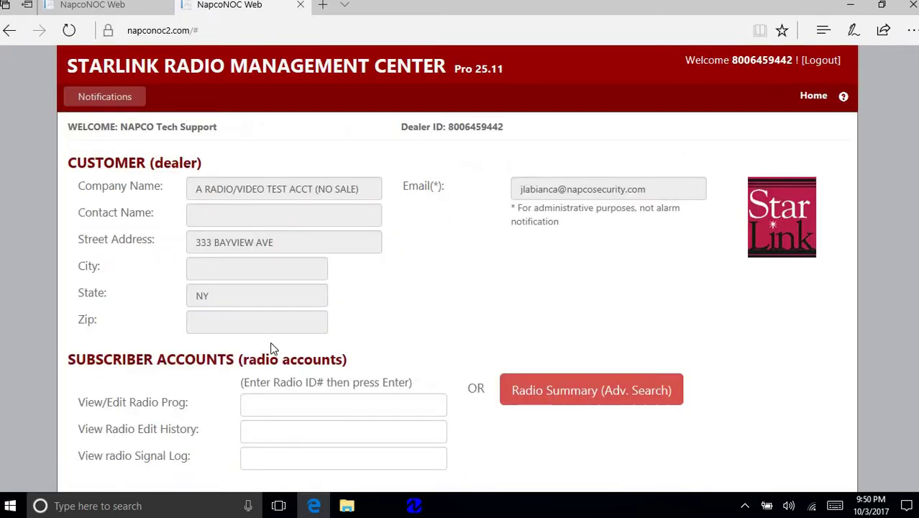
scroll(272, 348, down, 1)
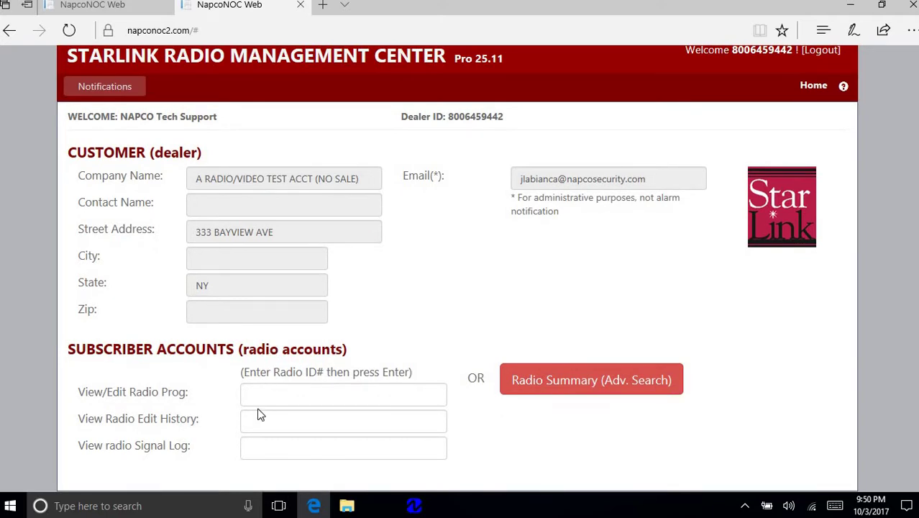
click(273, 392)
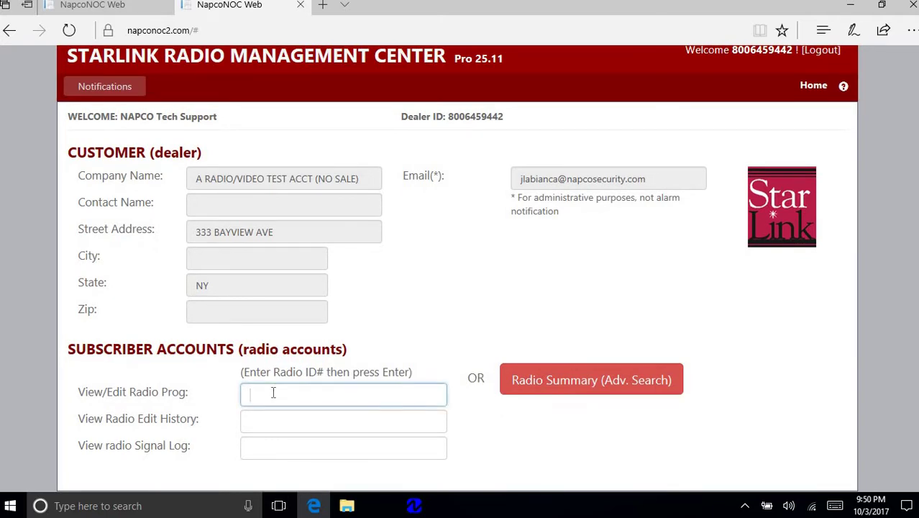
text(5413496)
key(Return)
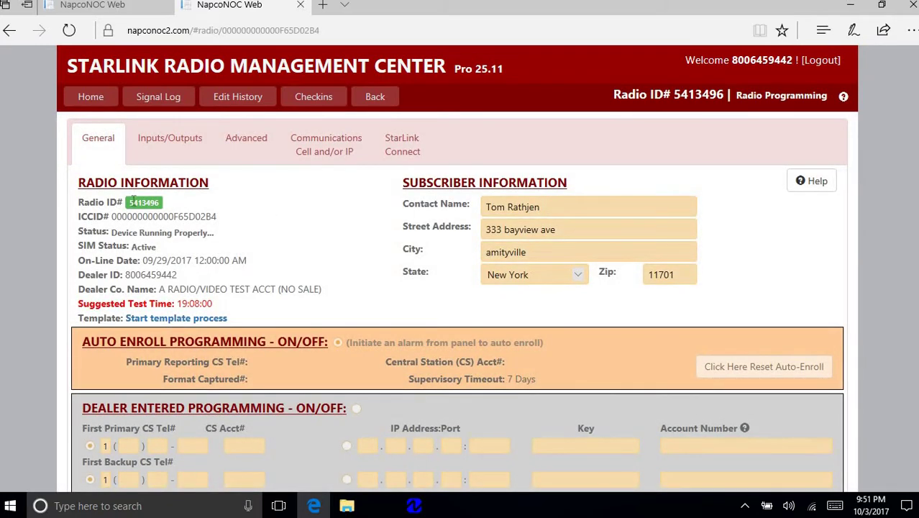
Show radio 5413496's StarLink Connect setup with its Honeywell Vista-21iP panel and check the first partition entry.
click(398, 149)
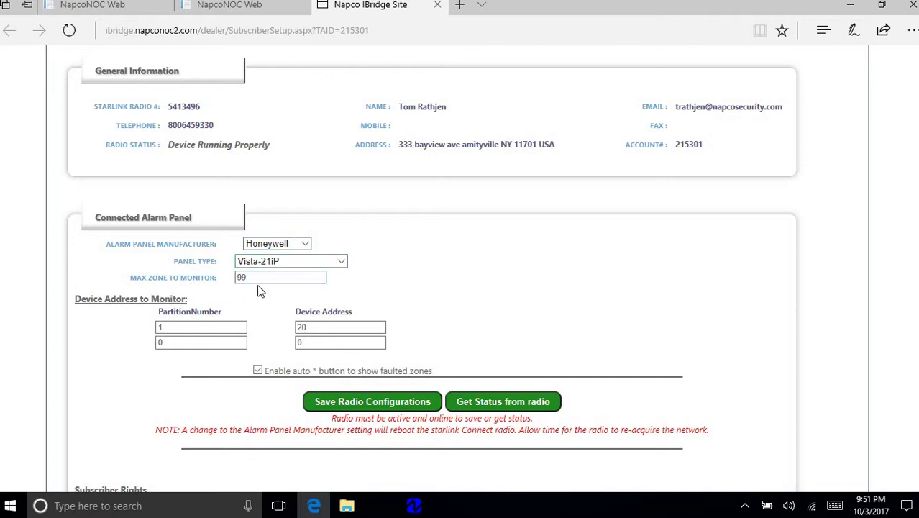
click(205, 329)
scroll(332, 323, down, 1)
scroll(332, 323, down, 1)
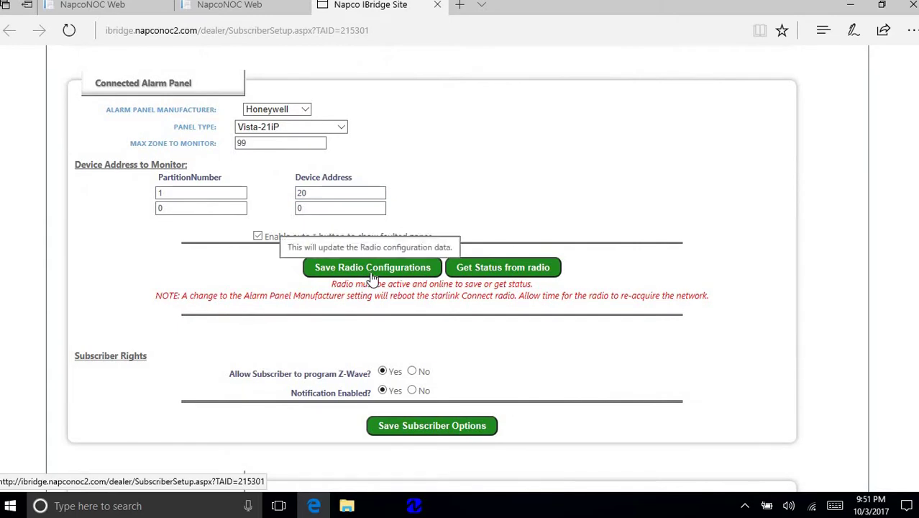
scroll(386, 154, up, 1)
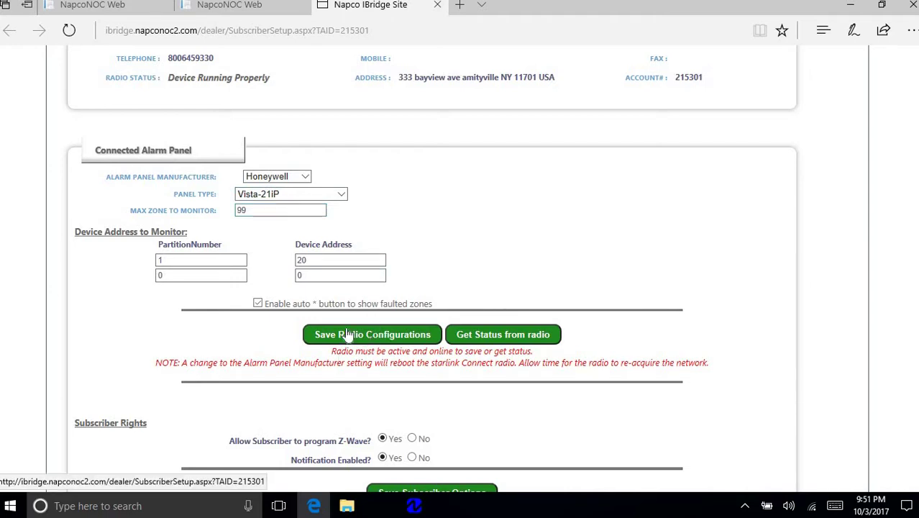
scroll(347, 334, down, 2)
scroll(348, 335, down, 1)
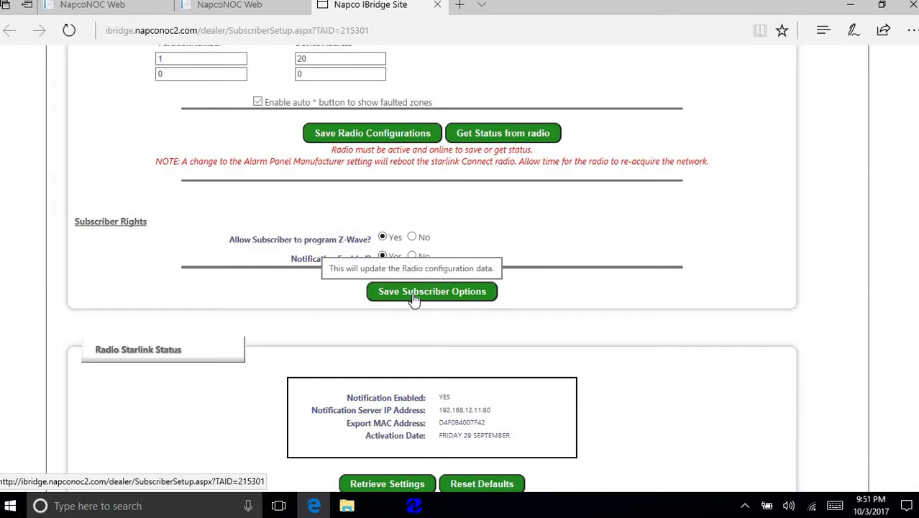
scroll(413, 298, down, 2)
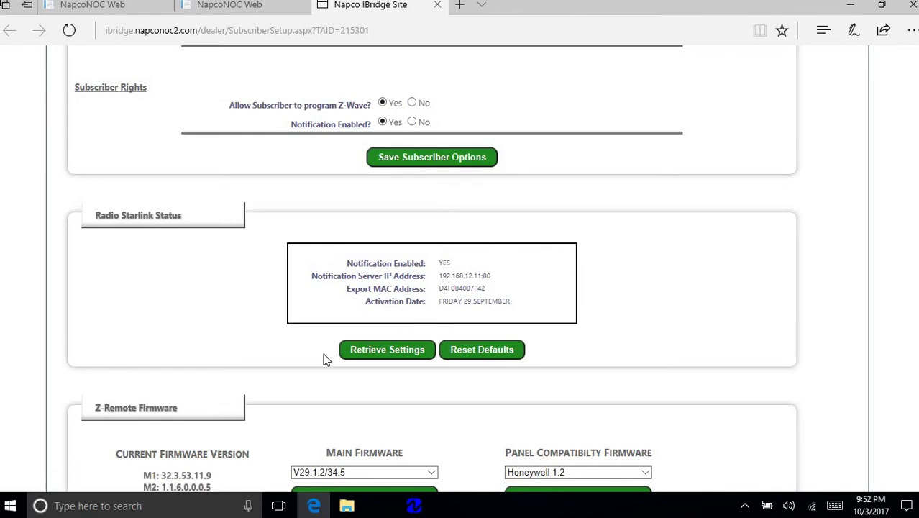
scroll(324, 360, down, 2)
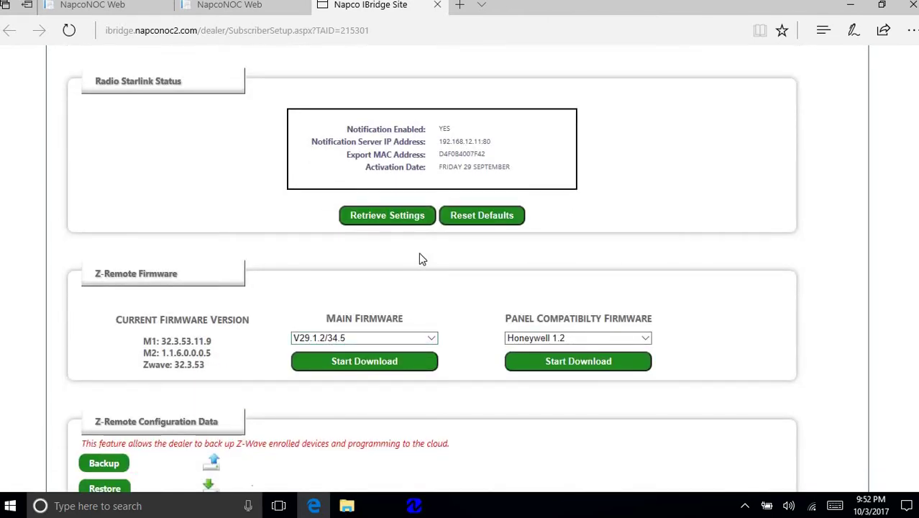
click(401, 220)
scroll(554, 315, up, 1)
scroll(554, 315, up, 10)
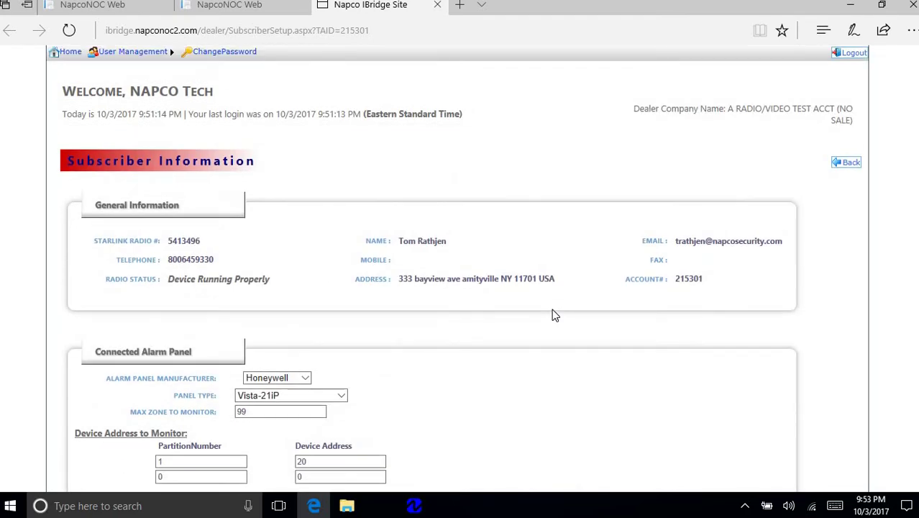